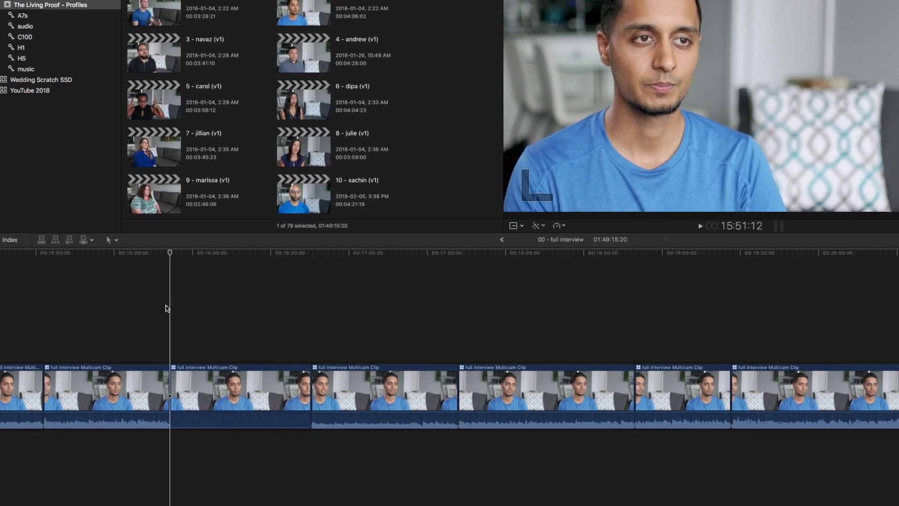
Trim the interview clip's start and end to the playhead around 16:30.
{"action": "key", "text": "space"}
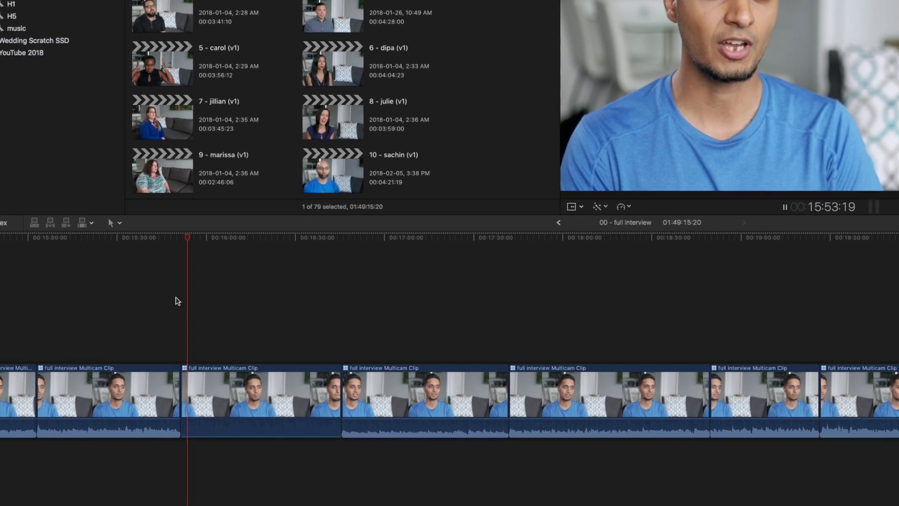
{"action": "key", "text": "alt+bracketleft"}
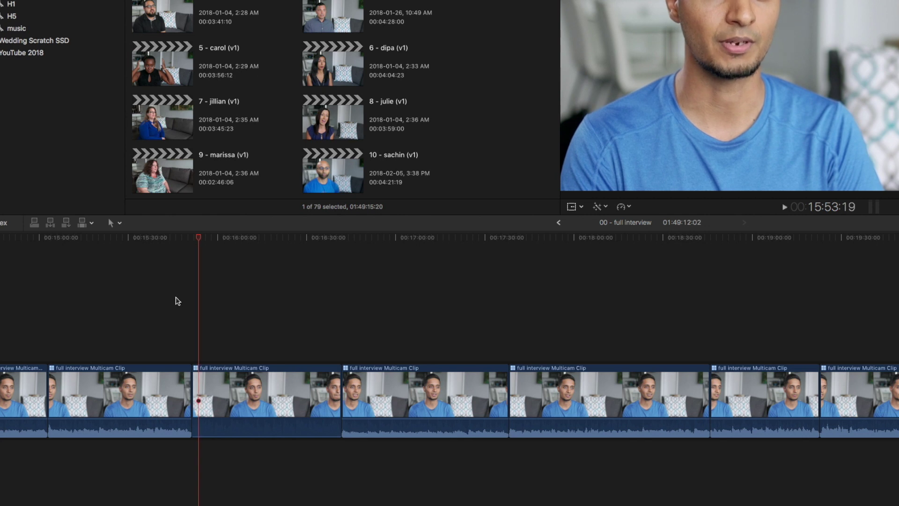
{"action": "left_click", "coordinate": [307, 326]}
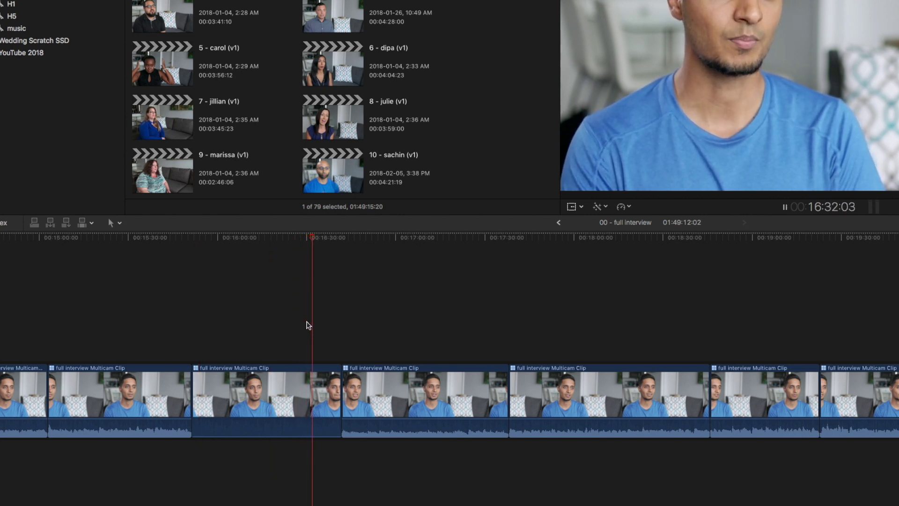
{"action": "key", "text": "alt+bracketright"}
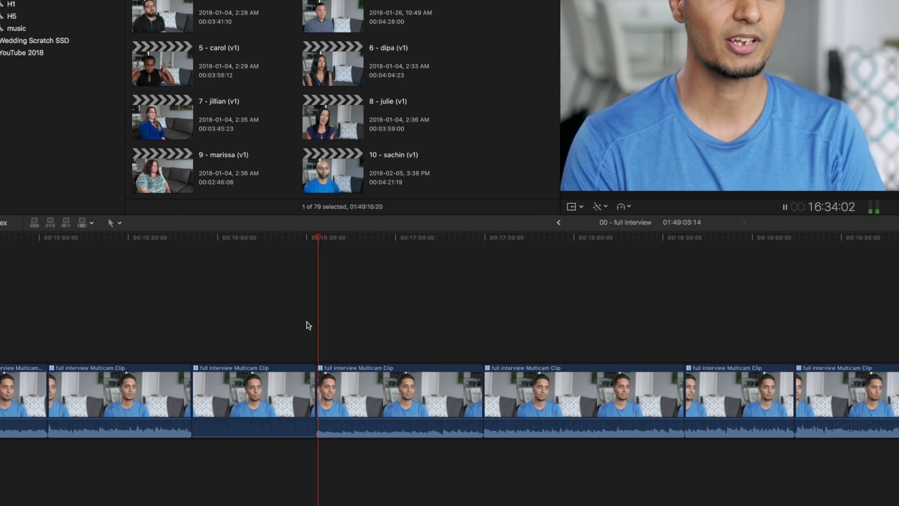
Trim about two seconds off the clip start near 16:00, then replay from 15:57.
{"action": "left_click_drag", "start_coordinate": [253, 319], "coordinate": [217, 318]}
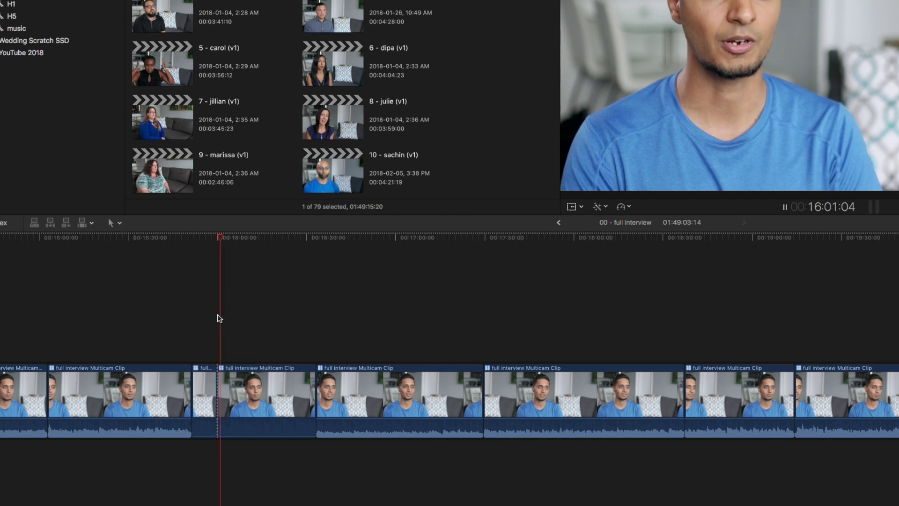
{"action": "key", "text": "alt+bracketleft"}
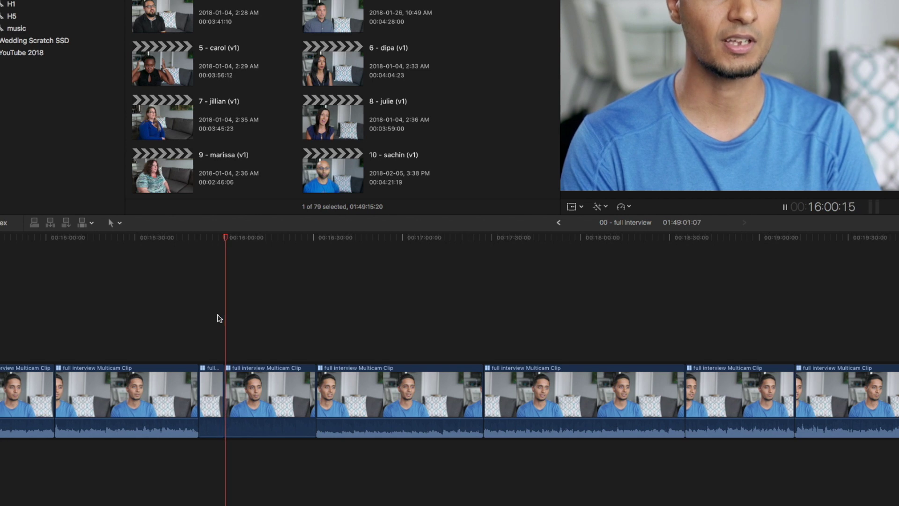
{"action": "left_click", "coordinate": [218, 318]}
{"action": "left_click", "coordinate": [211, 319]}
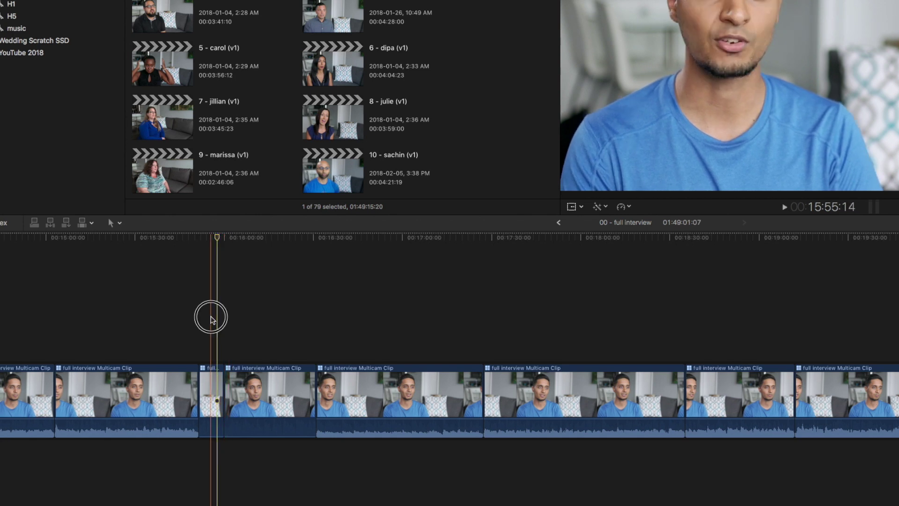
{"action": "key", "text": "space"}
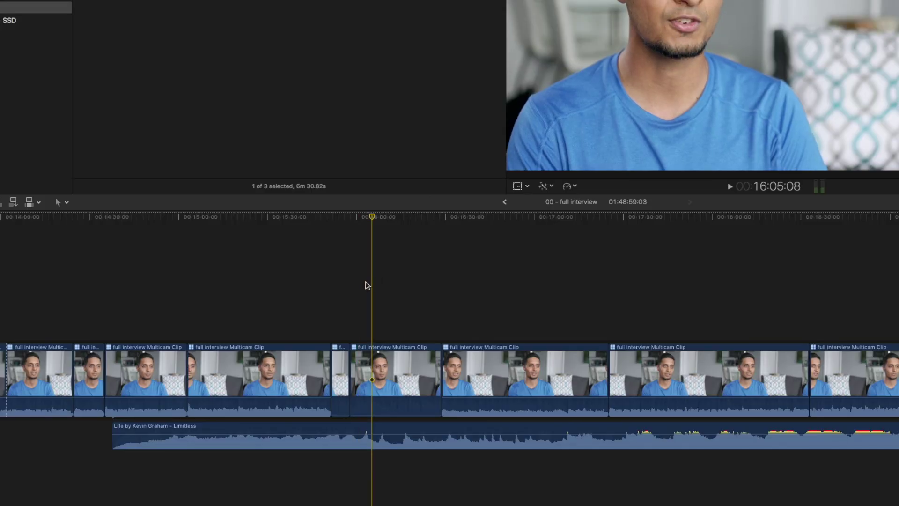
Select the music under the speech near 16:00 and lower it to -14 dB.
{"action": "key", "text": "s"}
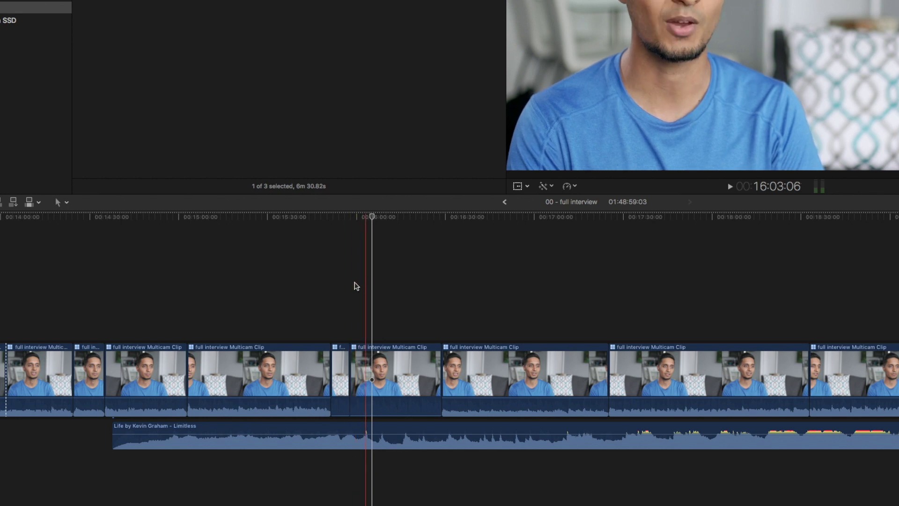
{"action": "key", "text": "b"}
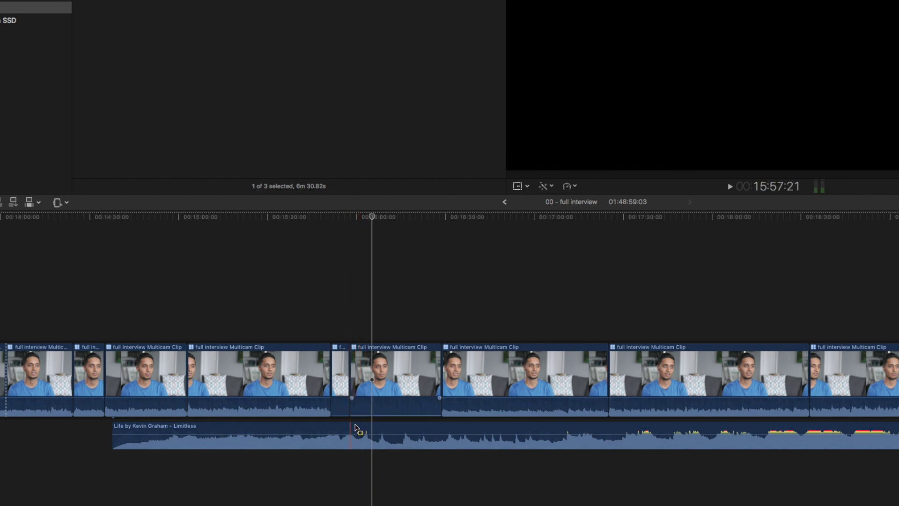
{"action": "left_click_drag", "start_coordinate": [355, 426], "coordinate": [399, 433]}
{"action": "left_click", "coordinate": [395, 435]}
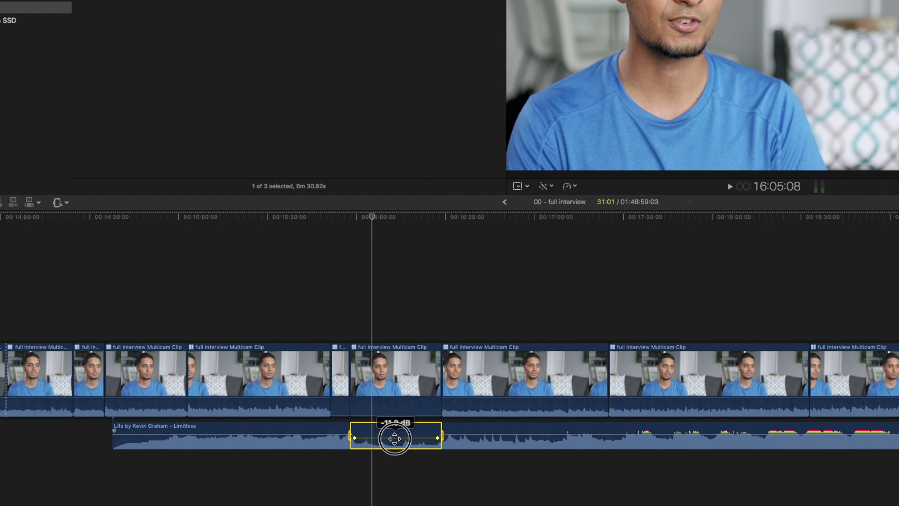
{"action": "left_click_drag", "start_coordinate": [395, 439], "coordinate": [396, 437]}
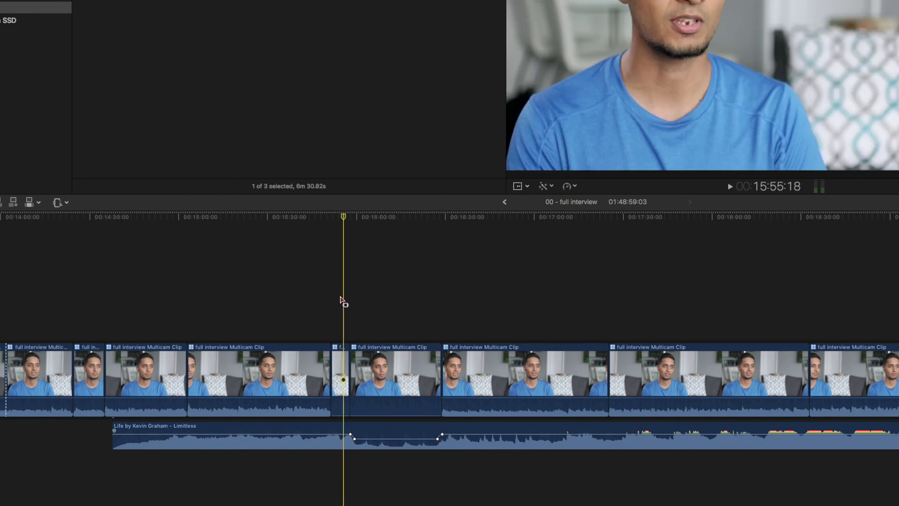
Select a short range on the music track, then clear the range selection.
{"action": "left_click", "coordinate": [361, 300]}
{"action": "left_click_drag", "start_coordinate": [426, 436], "coordinate": [448, 430]}
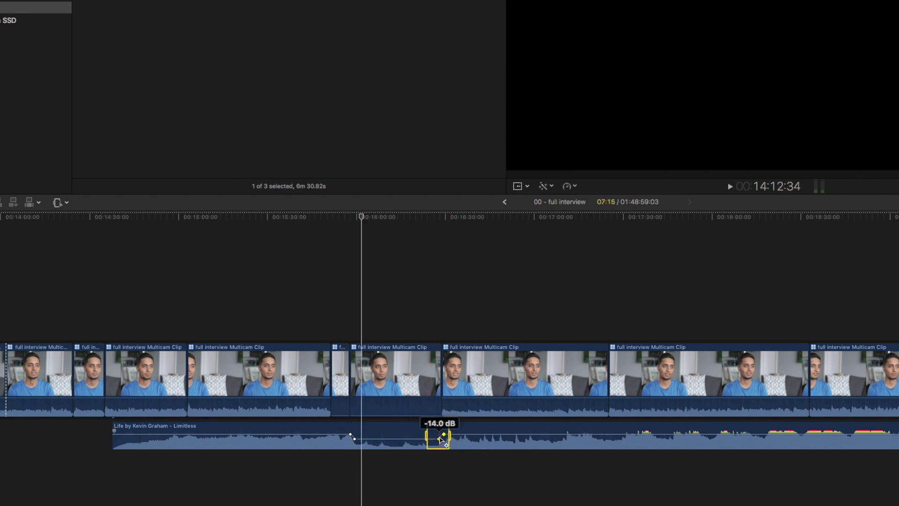
{"action": "left_click", "coordinate": [440, 439]}
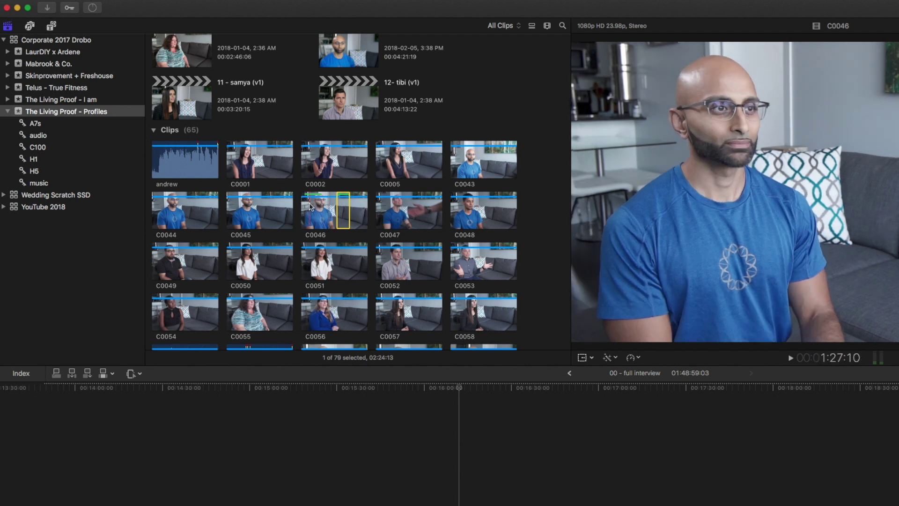
Filter the browser to Favorites so only the three favorited clips show.
{"action": "left_click", "coordinate": [503, 25]}
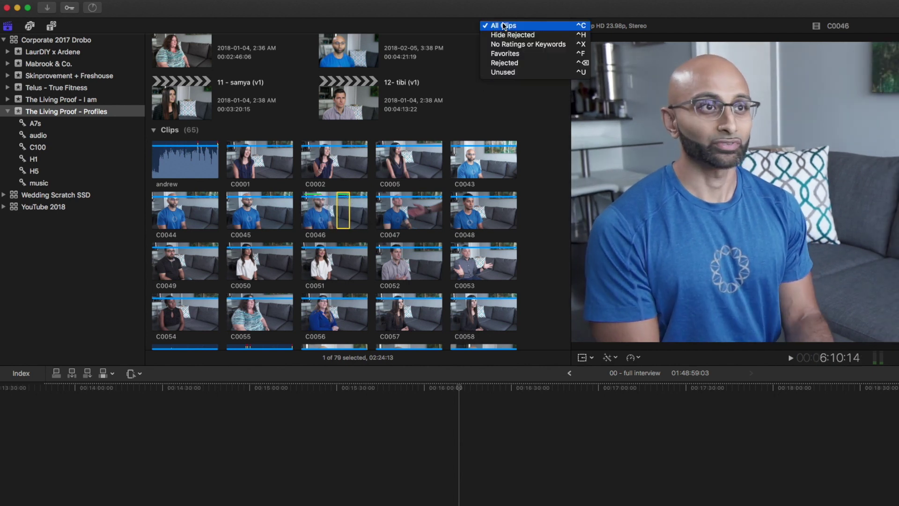
{"action": "left_click", "coordinate": [505, 53]}
{"action": "scroll", "coordinate": [229, 230], "scroll_direction": "down", "scroll_amount": 1}
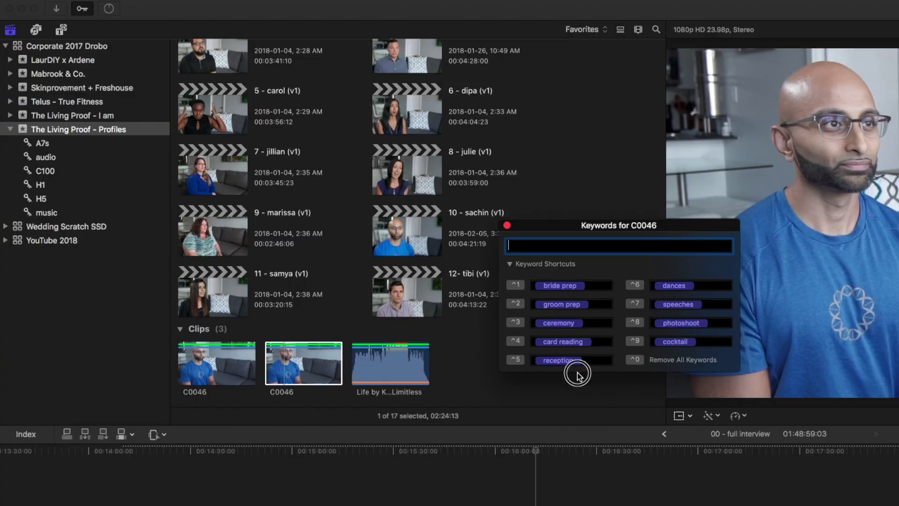
Clear the bride prep, groom prep, ceremony and card reading keyword shortcuts for C0046.
{"action": "left_click_drag", "start_coordinate": [667, 227], "coordinate": [646, 227]}
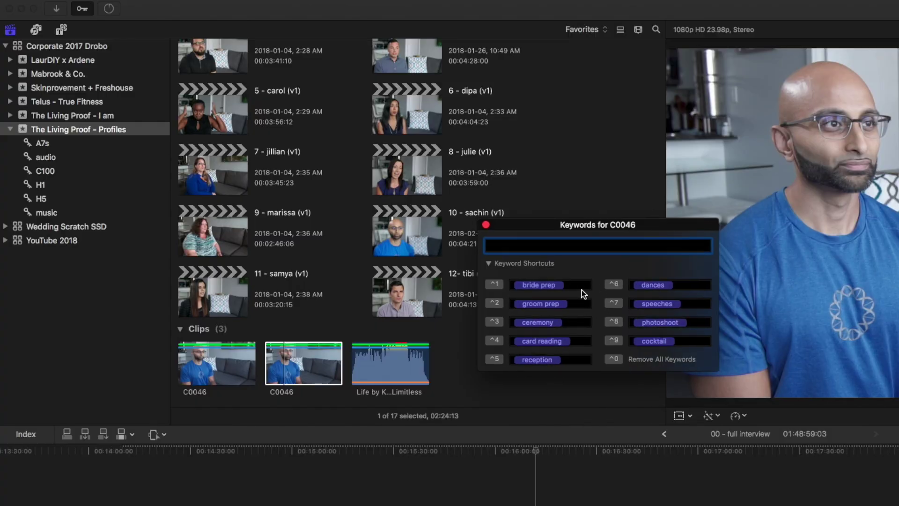
{"action": "left_click", "coordinate": [578, 288]}
{"action": "key", "text": "BackSpace"}
{"action": "key", "text": "Tab"}
{"action": "key", "text": "BackSpace"}
{"action": "key", "text": "Tab"}
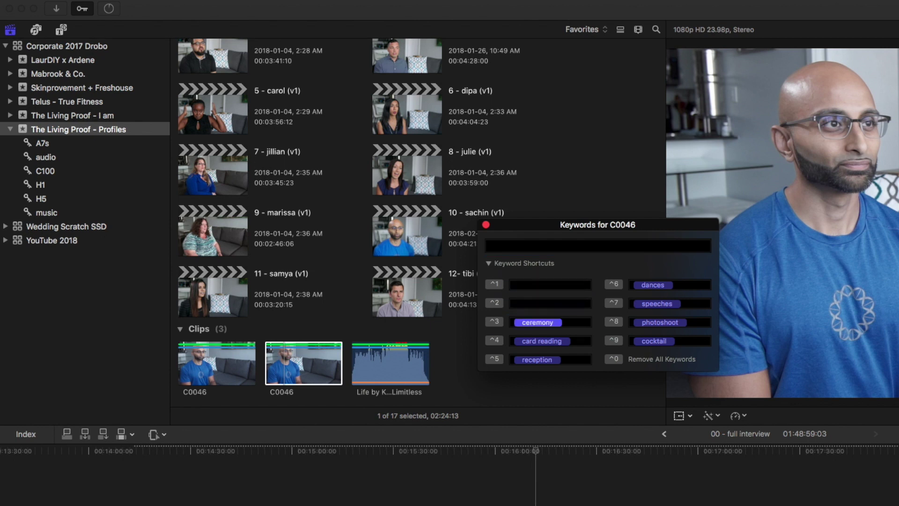
{"action": "key", "text": "BackSpace"}
{"action": "key", "text": "Tab"}
{"action": "key", "text": "BackSpace"}
Clear the reception, dances, speeches, photoshoot and cocktail shortcuts, then select the first C0046 clip.
{"action": "key", "text": "Tab"}
{"action": "key", "text": "BackSpace"}
{"action": "key", "text": "Tab"}
{"action": "key", "text": "BackSpace"}
{"action": "key", "text": "Tab"}
{"action": "key", "text": "BackSpace"}
{"action": "key", "text": "Tab"}
{"action": "key", "text": "BackSpace"}
{"action": "key", "text": "Tab"}
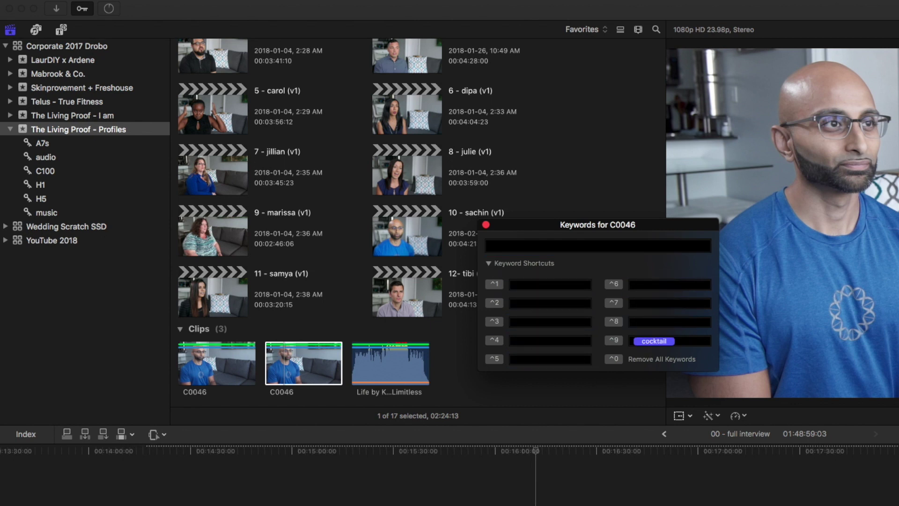
{"action": "key", "text": "BackSpace"}
{"action": "key", "text": "Tab"}
{"action": "left_click_drag", "start_coordinate": [535, 225], "coordinate": [565, 228]}
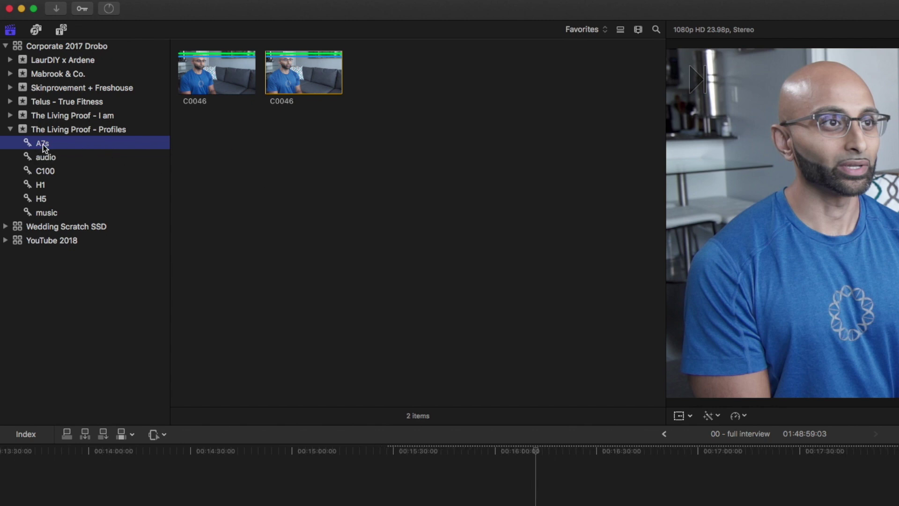
{"action": "left_click", "coordinate": [205, 70]}
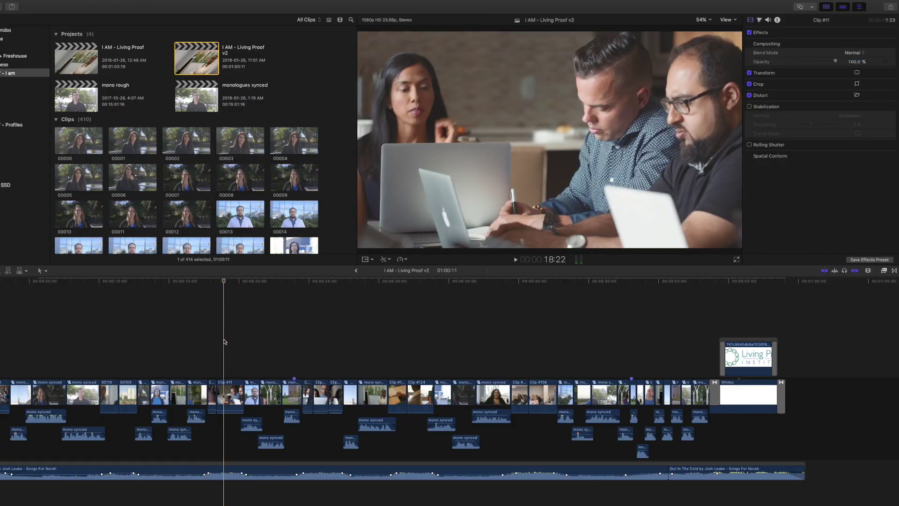
Add a Color Wheels correction to Clip #11 in the Color inspector.
{"action": "key", "text": "super+6"}
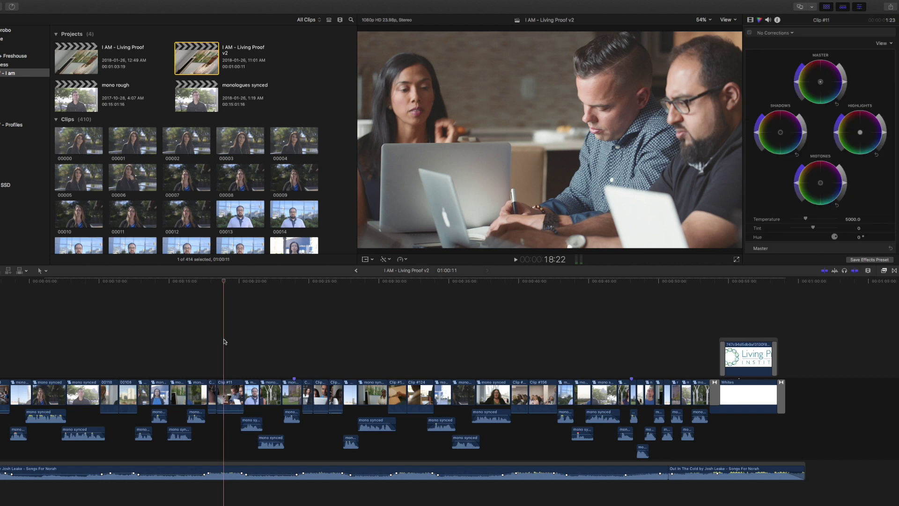
{"action": "left_click", "coordinate": [884, 134]}
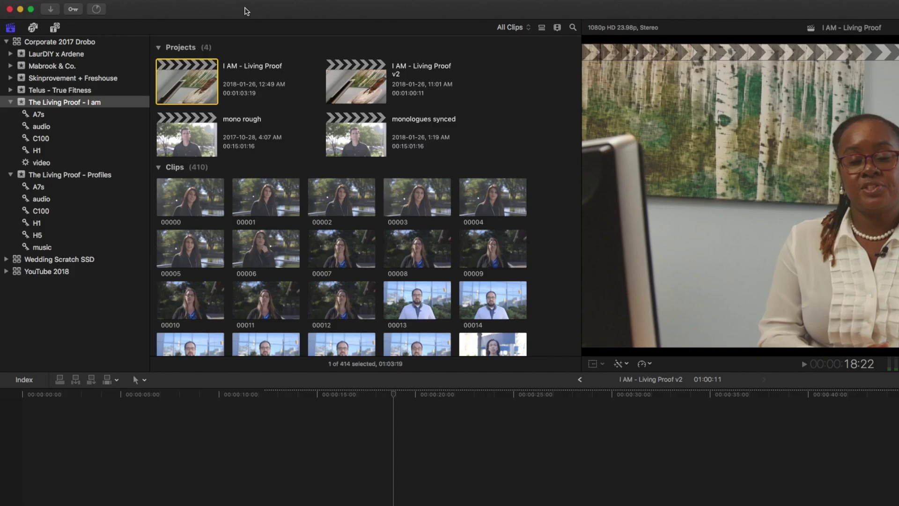
Set Default Correction to Color Curves in Editing preferences and recheck the popup.
{"action": "left_click", "coordinate": [51, 0]}
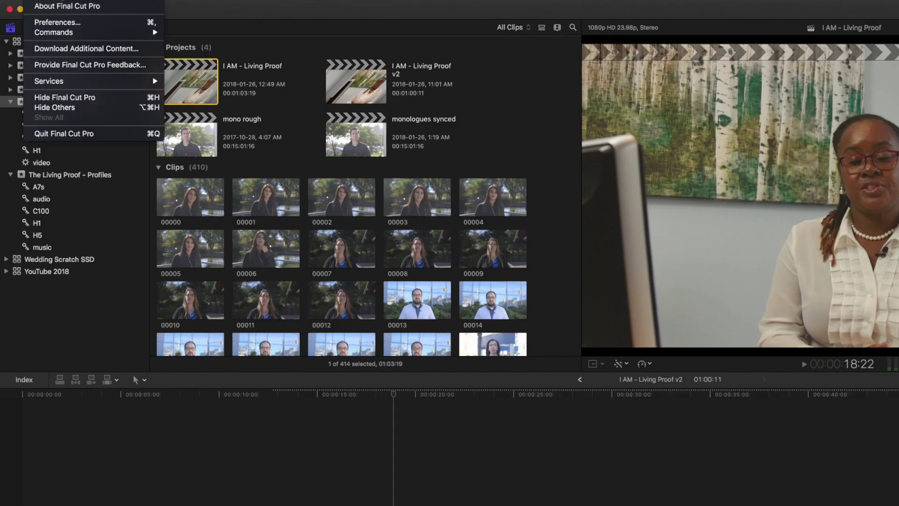
{"action": "left_click", "coordinate": [65, 25]}
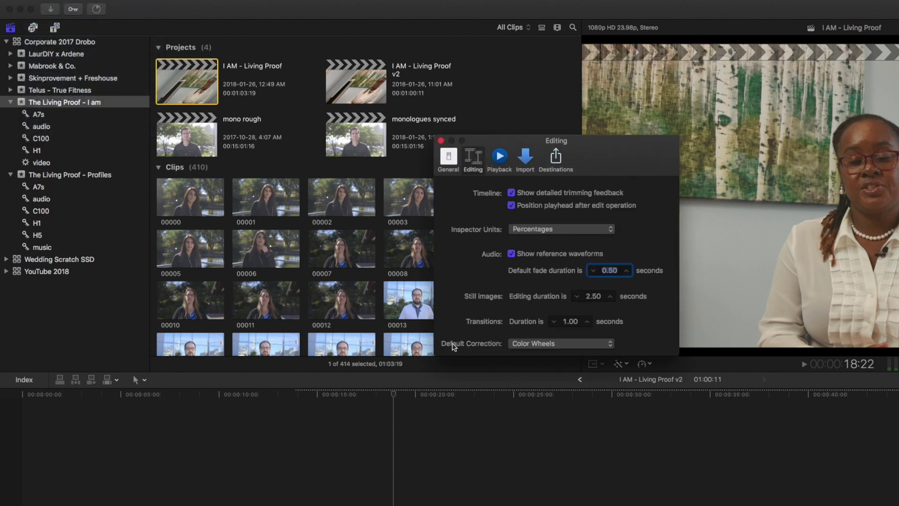
{"action": "left_click", "coordinate": [528, 343]}
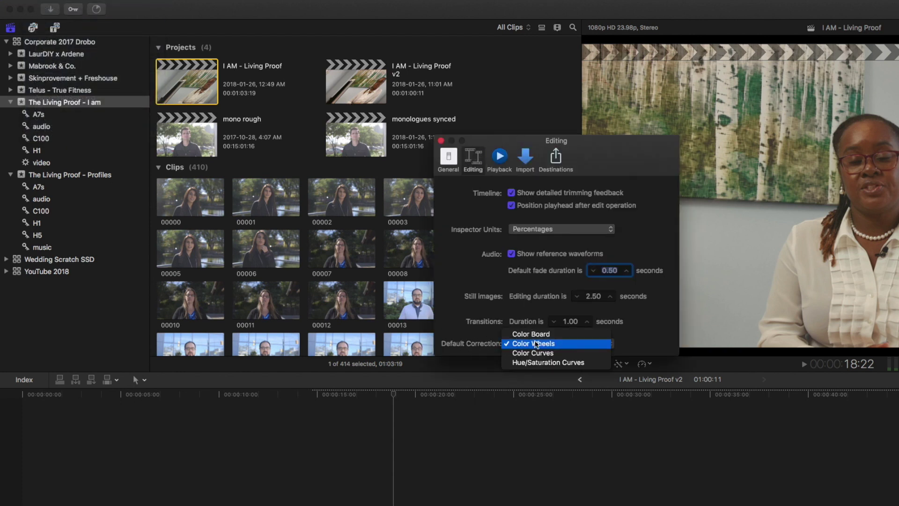
{"action": "left_click", "coordinate": [559, 353]}
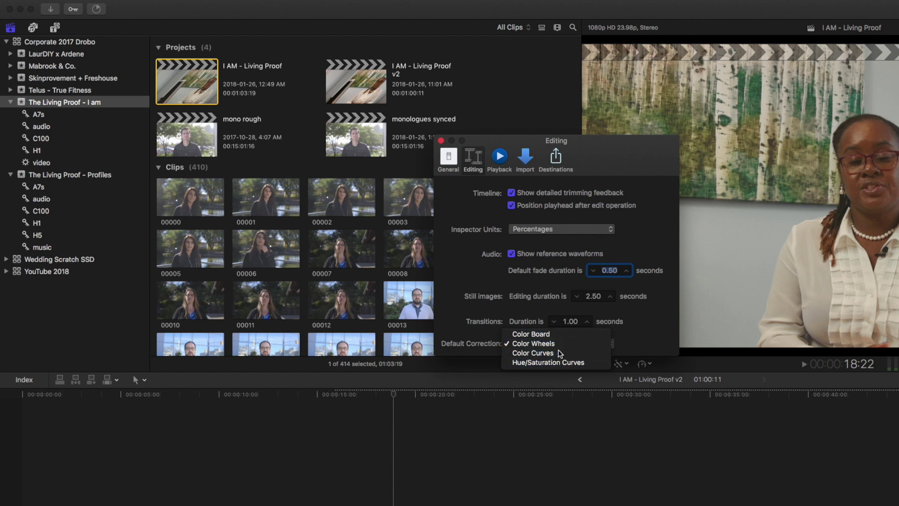
{"action": "left_click", "coordinate": [557, 347]}
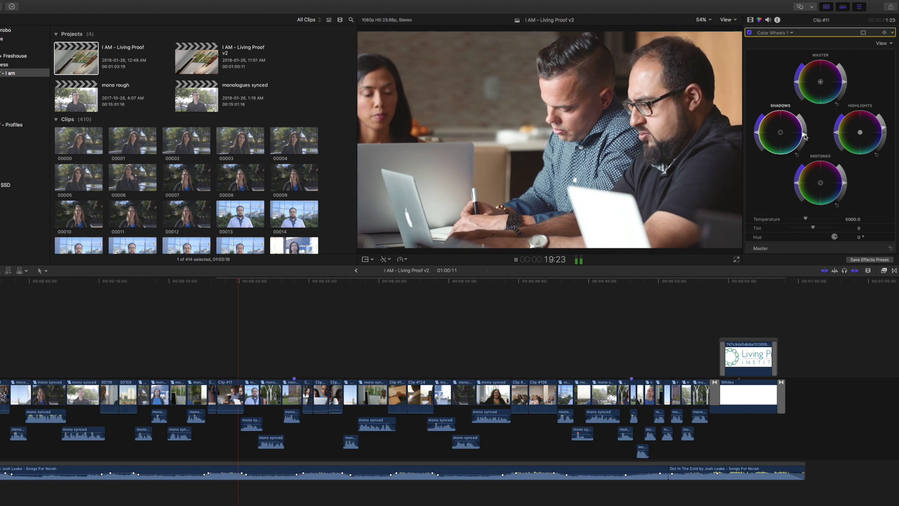
Play to the mono synced clip and step back to 21:00 to view its Color Wheels 2.
{"action": "key", "text": "space"}
{"action": "key", "text": "Left"}
{"action": "key", "text": "Left"}
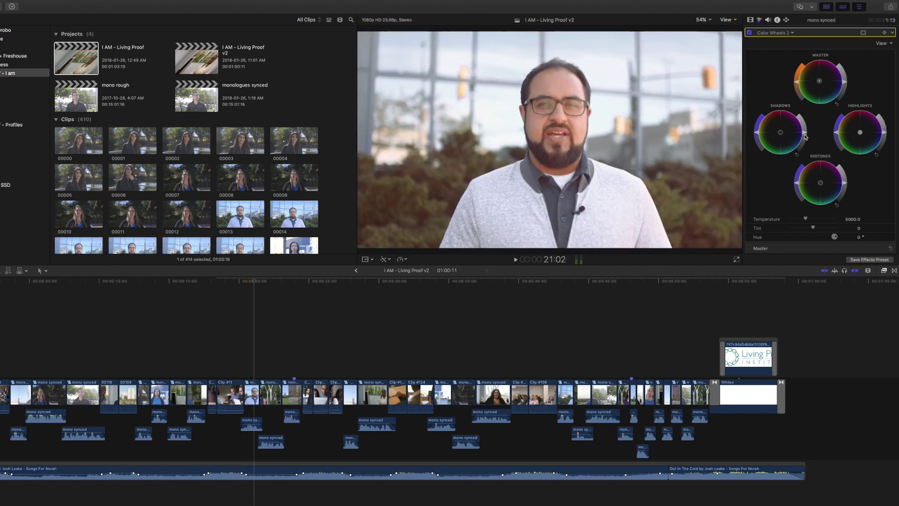